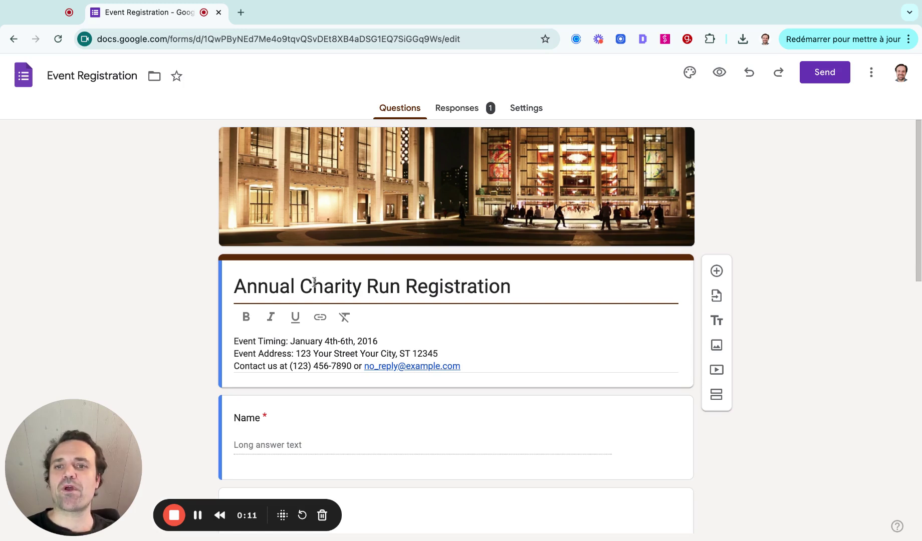
- Select the form title, then select the whole event description text
left_click(688, 321)
left_click(480, 279)
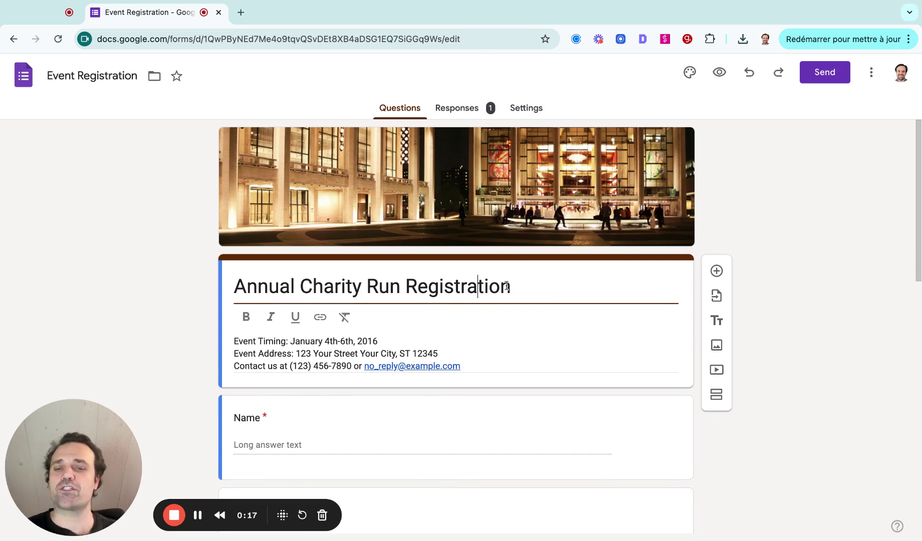
scroll(504, 286, "down", 2)
triple_click(389, 321)
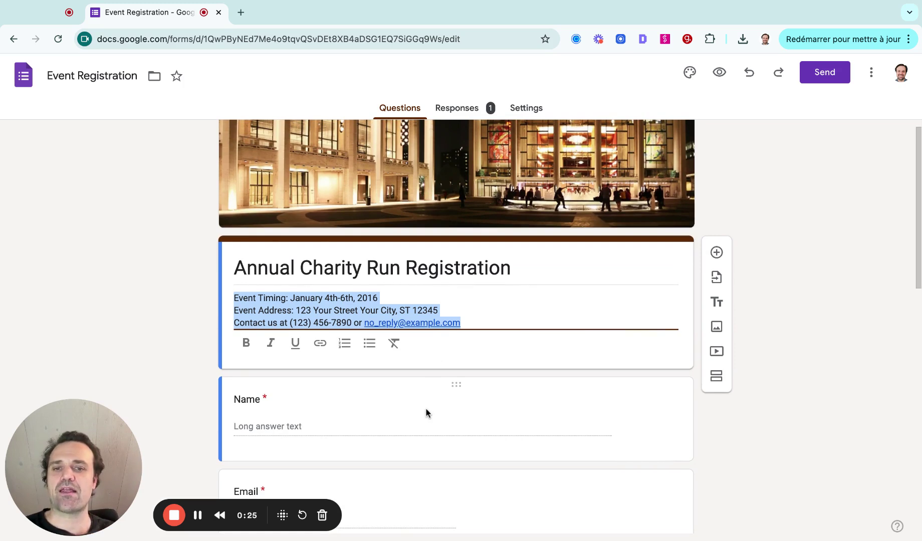
- Scroll past Name, Email and Organization to the 'What days will you attend?' question and select it
scroll(426, 412, "down", 1)
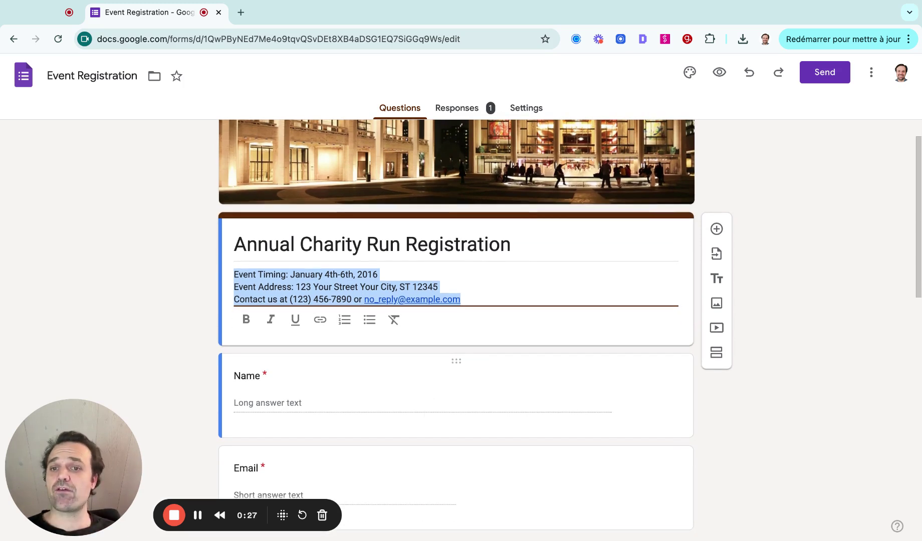
scroll(455, 300, "down", 5)
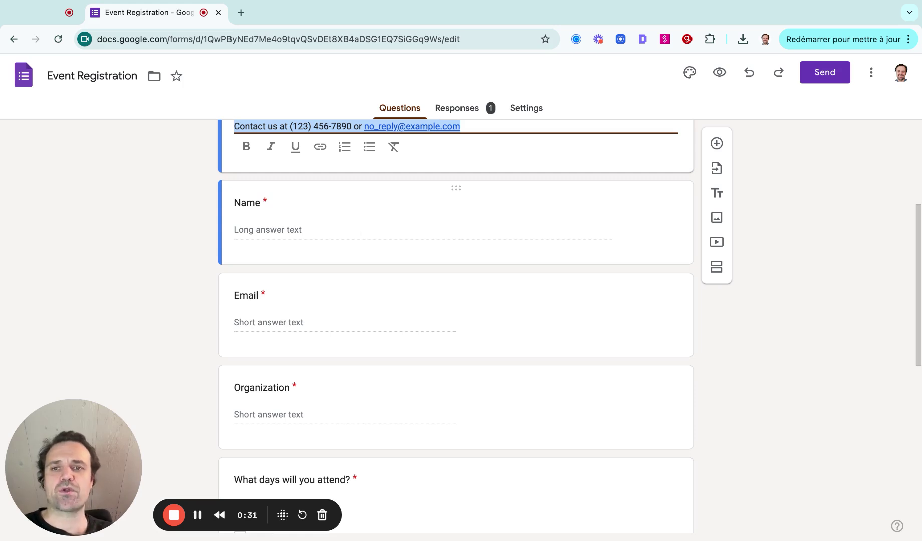
scroll(361, 358, "down", 3)
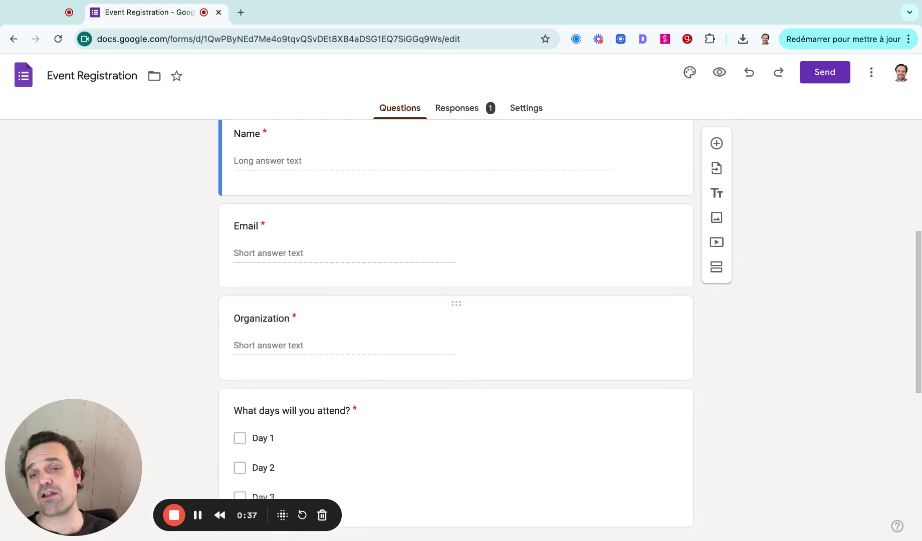
scroll(456, 326, "down", 10)
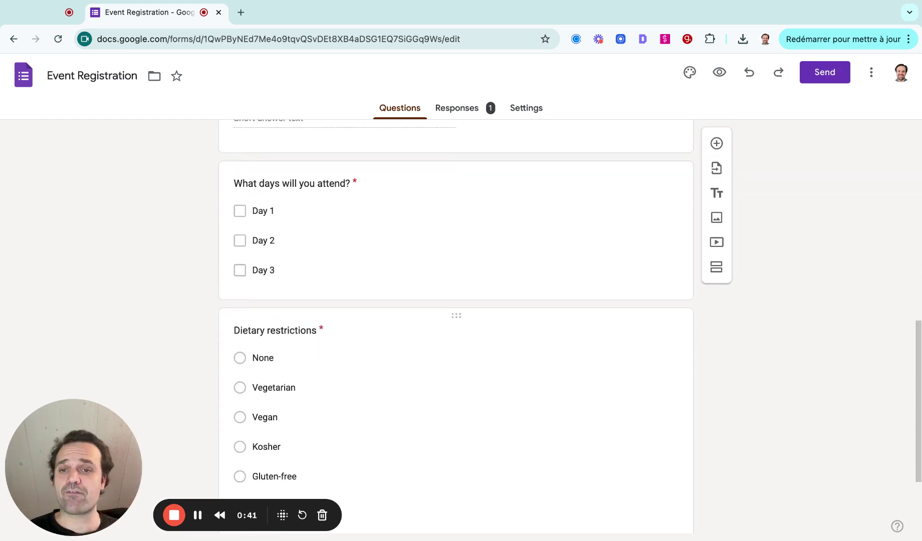
left_click(578, 216)
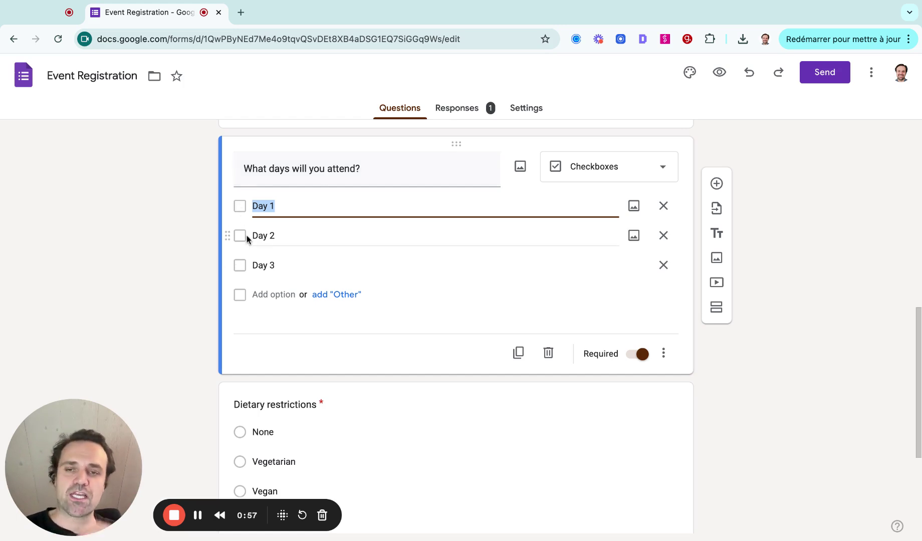
- Switch 'What days will you attend?' to Multiple choice, then open the Dietary restrictions question
left_click(668, 172)
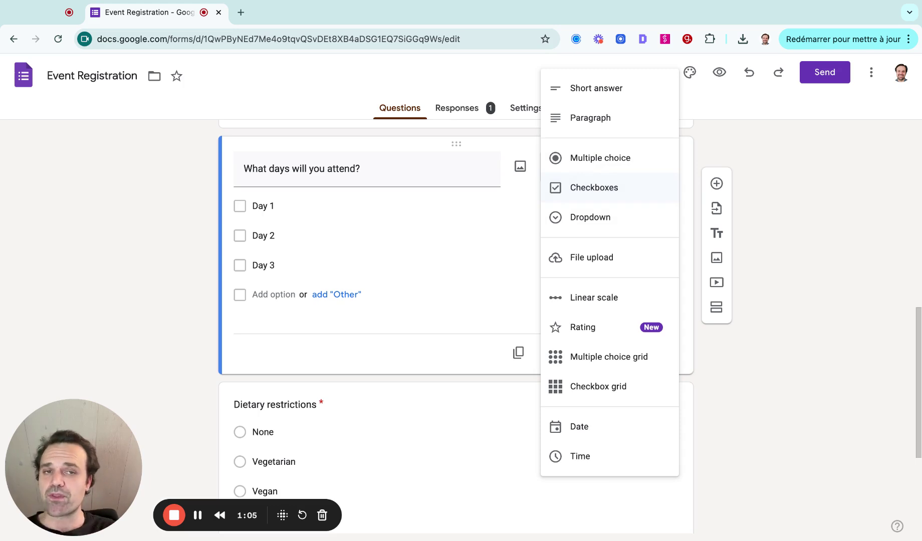
left_click(591, 159)
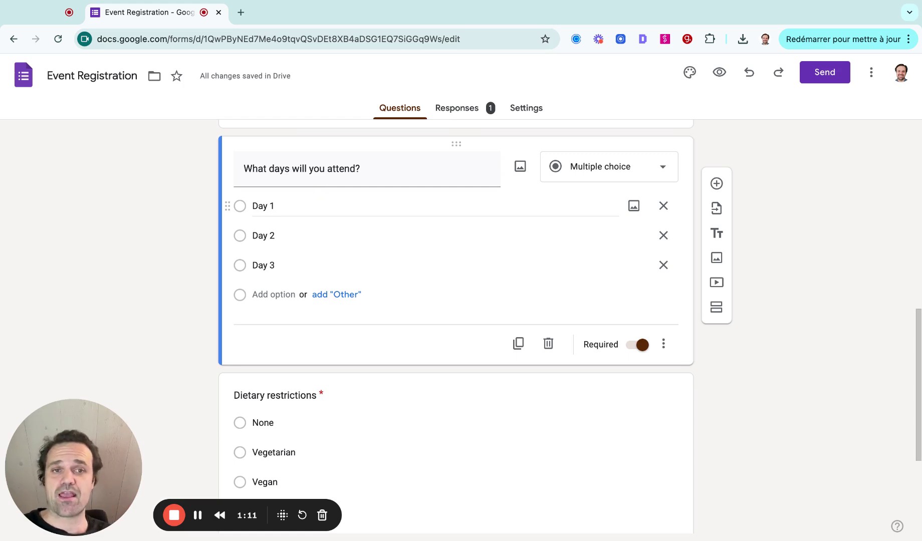
left_click(275, 239)
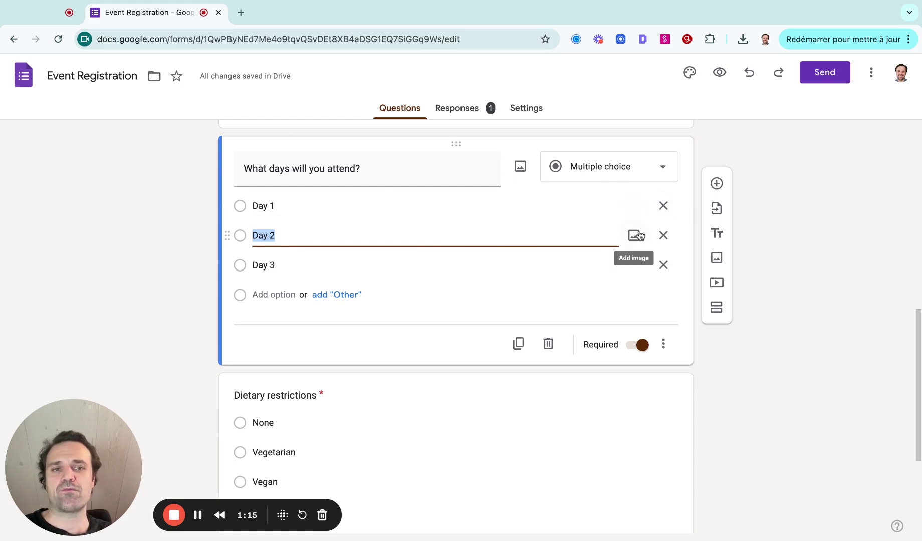
left_click(589, 179)
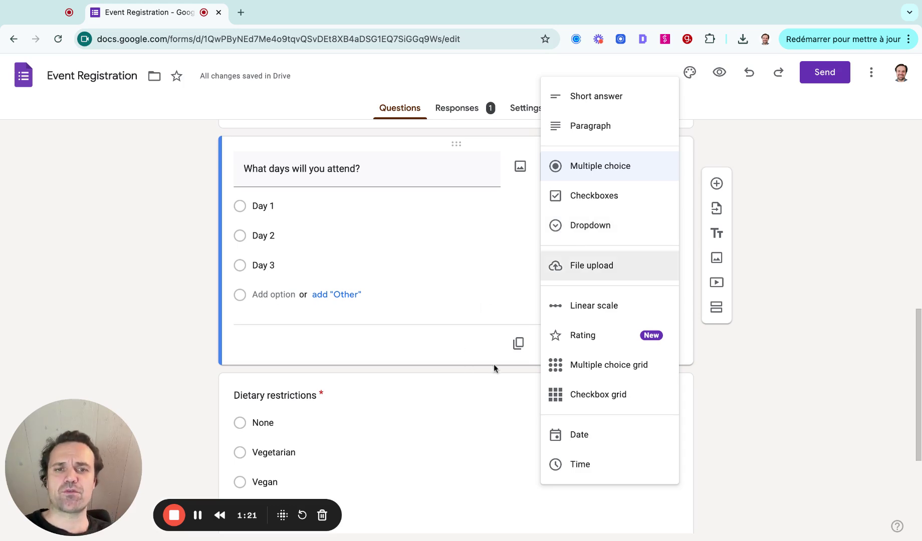
left_click(473, 376)
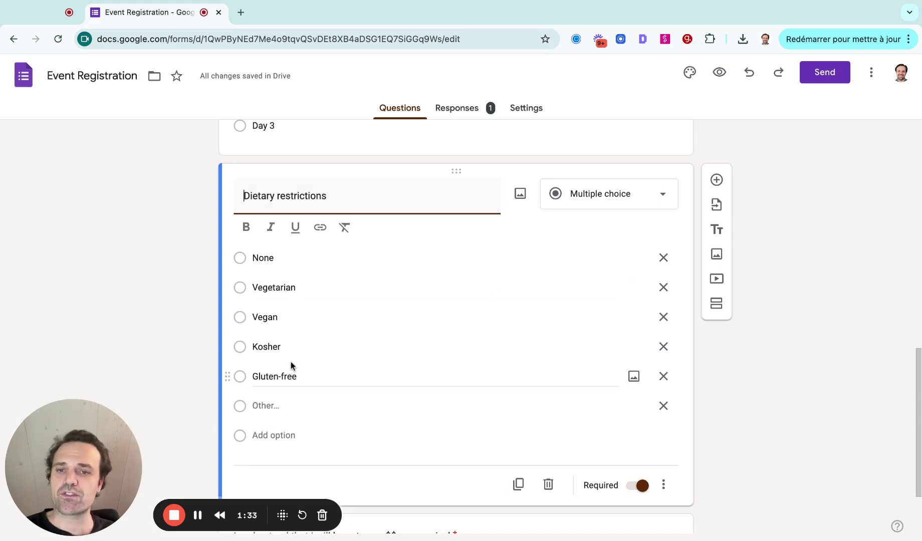
scroll(615, 286, "down", 2)
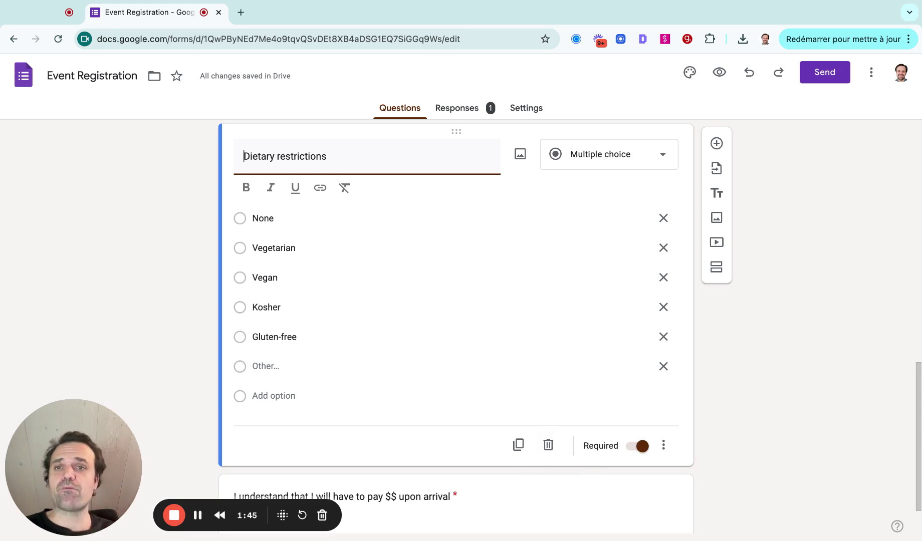
scroll(455, 326, "down", 2)
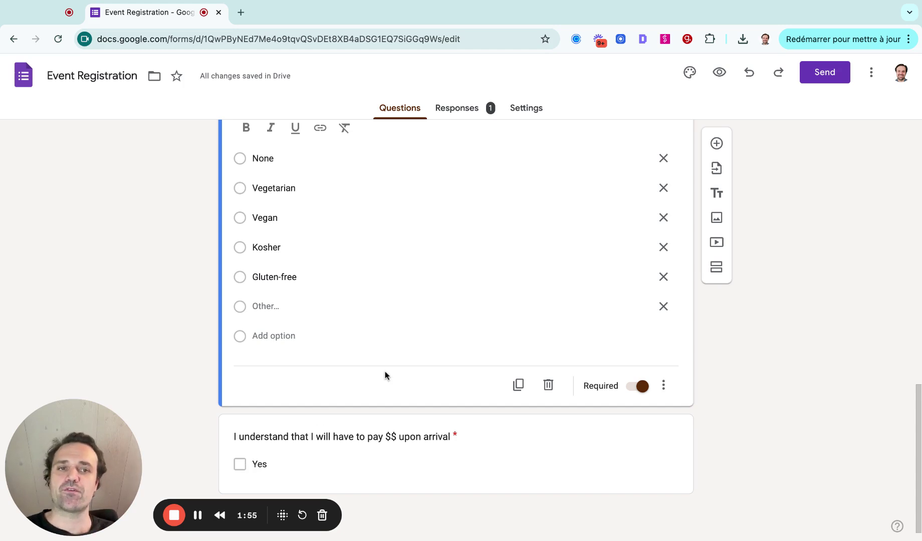
scroll(385, 374, "up", 5)
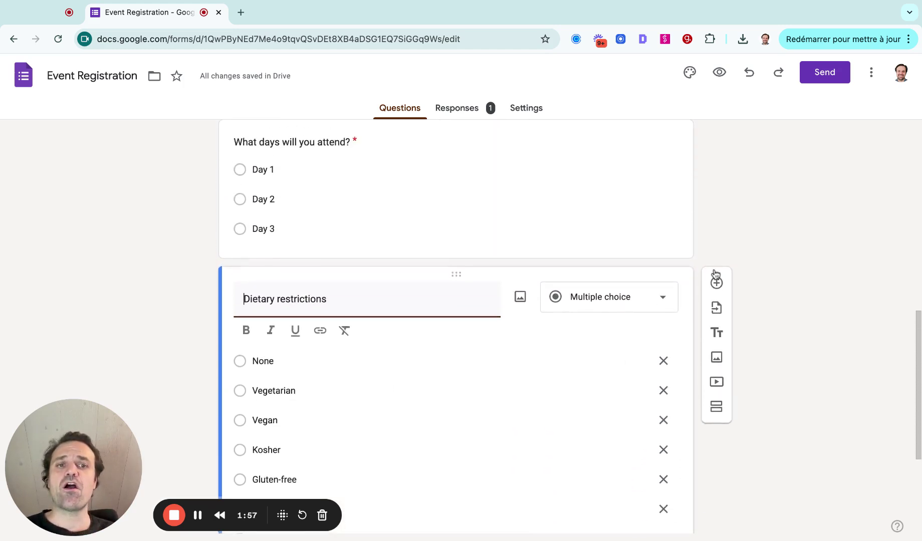
- Add a question below Dietary restrictions and set it to Multiple choice grid, then Date
left_click(716, 283)
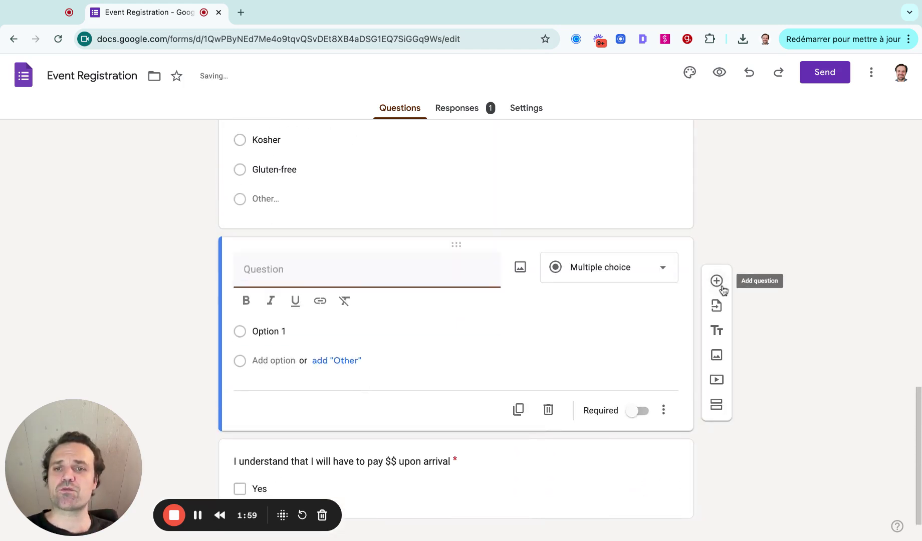
left_click(649, 271)
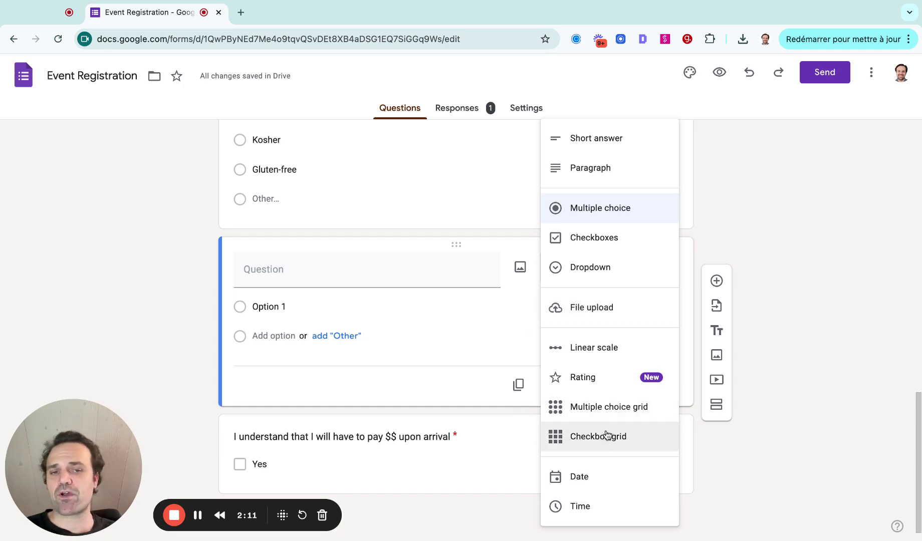
left_click(601, 406)
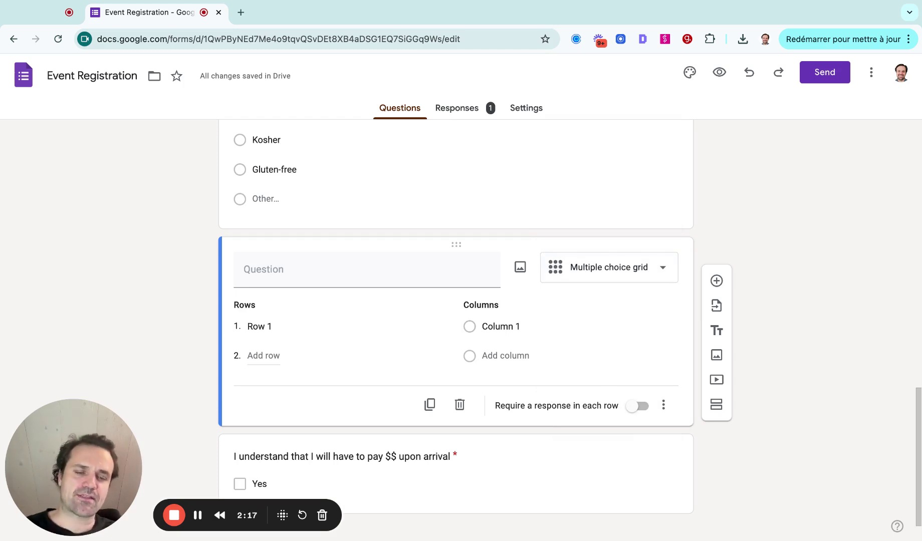
left_click(660, 277)
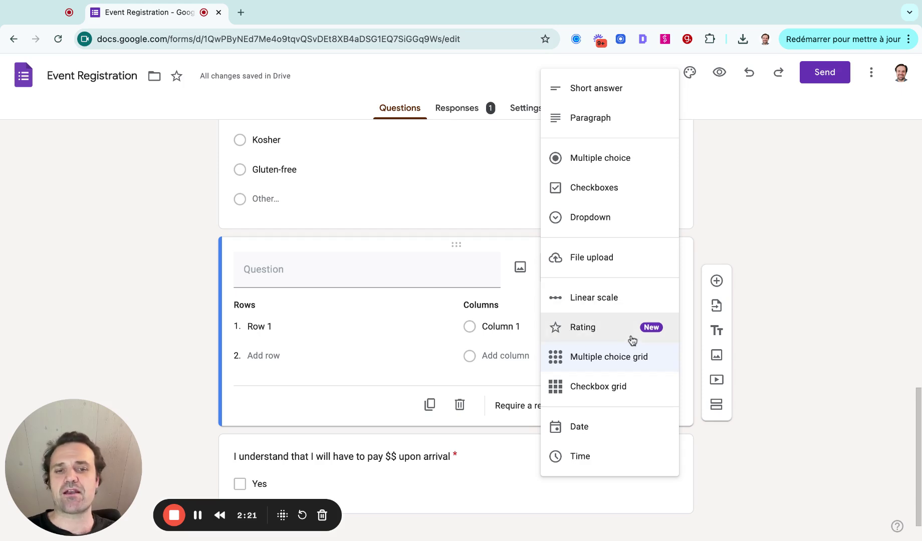
left_click(598, 426)
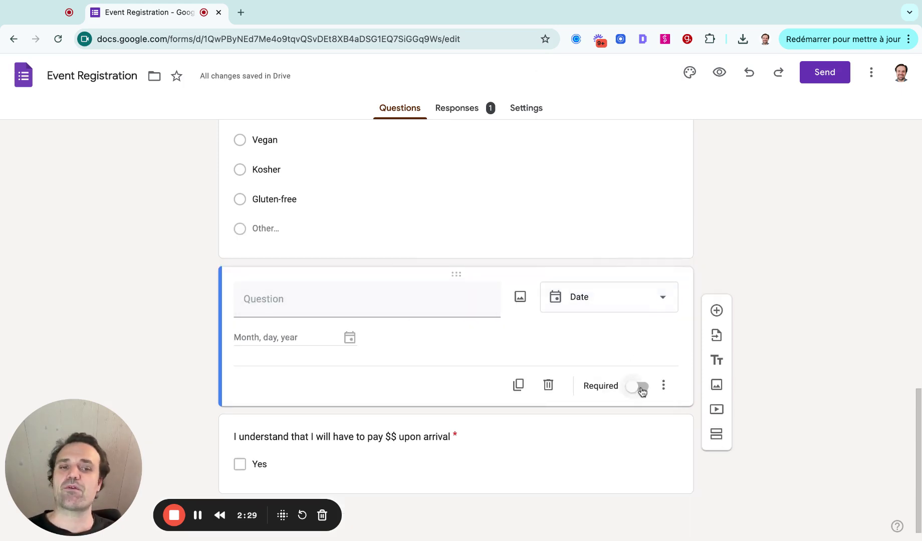
- Add a new section after the date question and try Merge with above on it
left_click(720, 437)
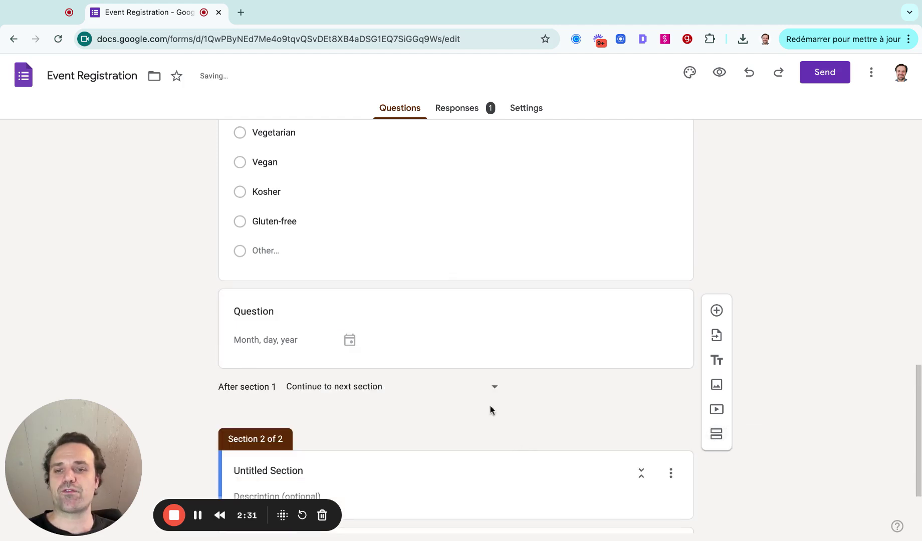
scroll(493, 405, "down", 3)
left_click(671, 380)
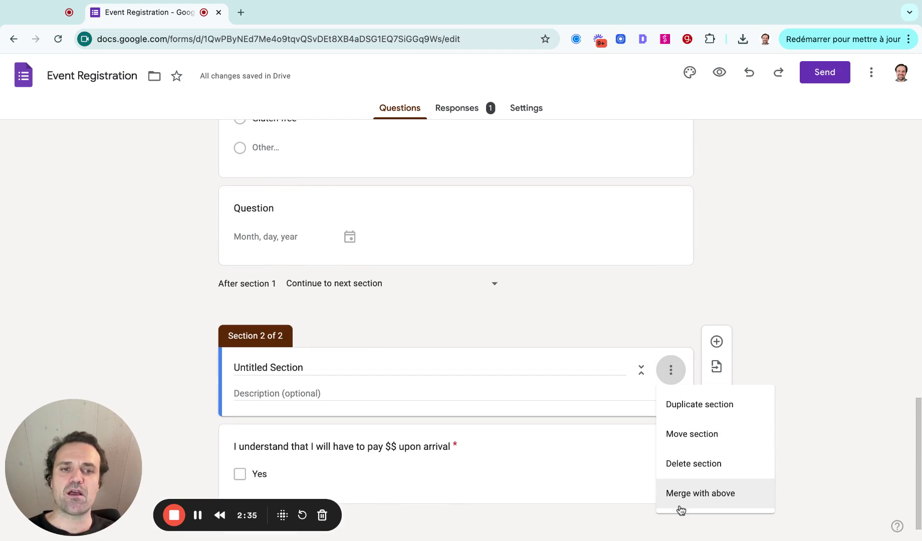
left_click(681, 481)
scroll(790, 266, "up", 10)
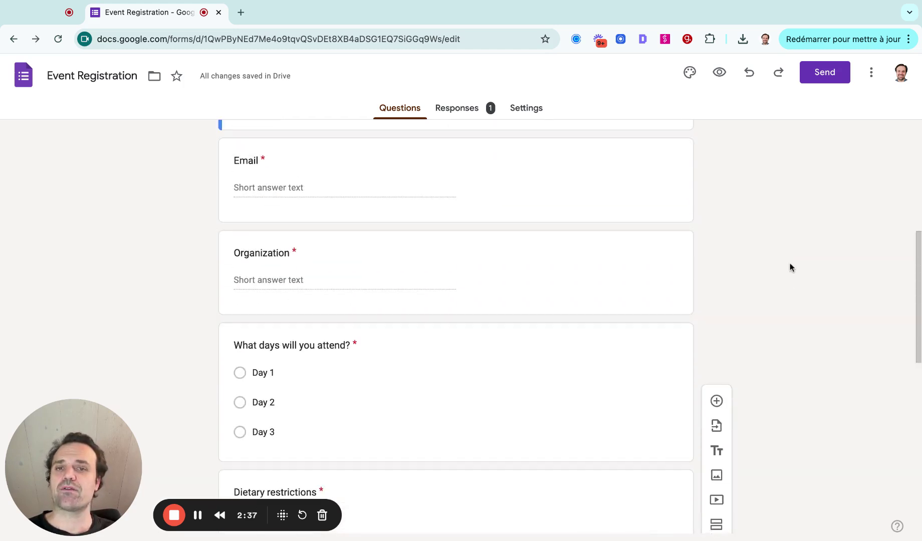
scroll(790, 267, "down", 10)
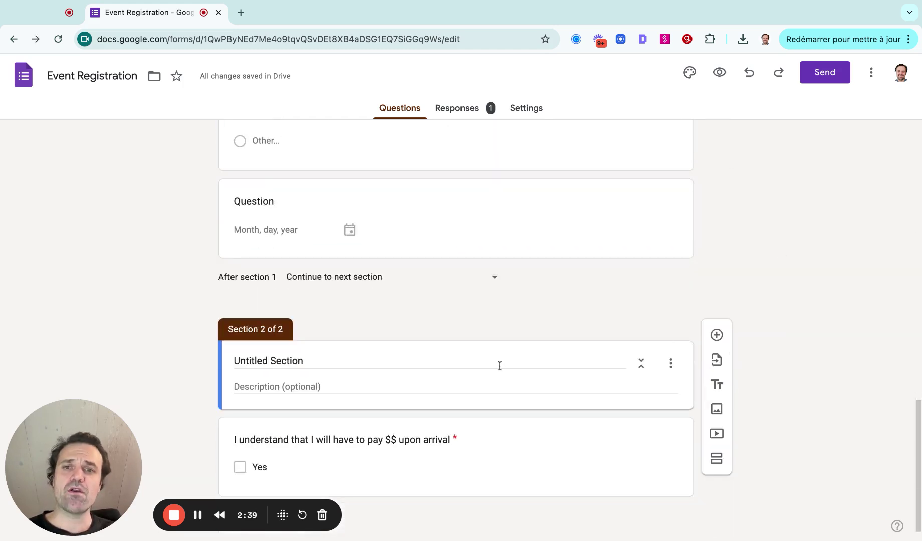
- Delete the second section and confirm with OK
left_click(673, 362)
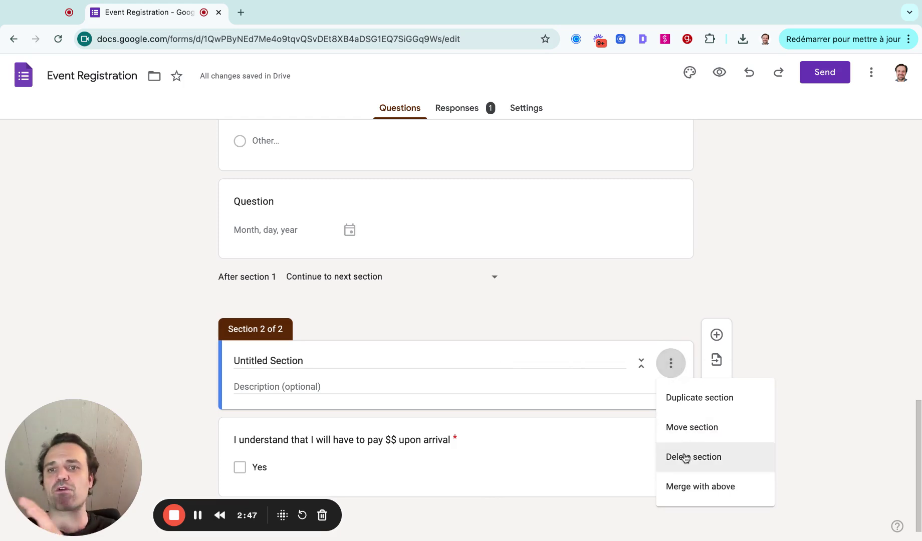
left_click(685, 457)
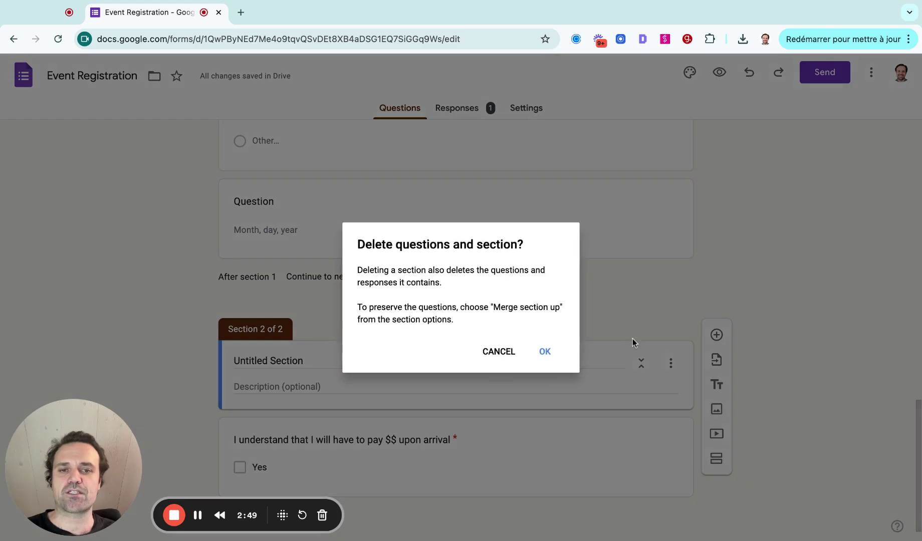
left_click(545, 352)
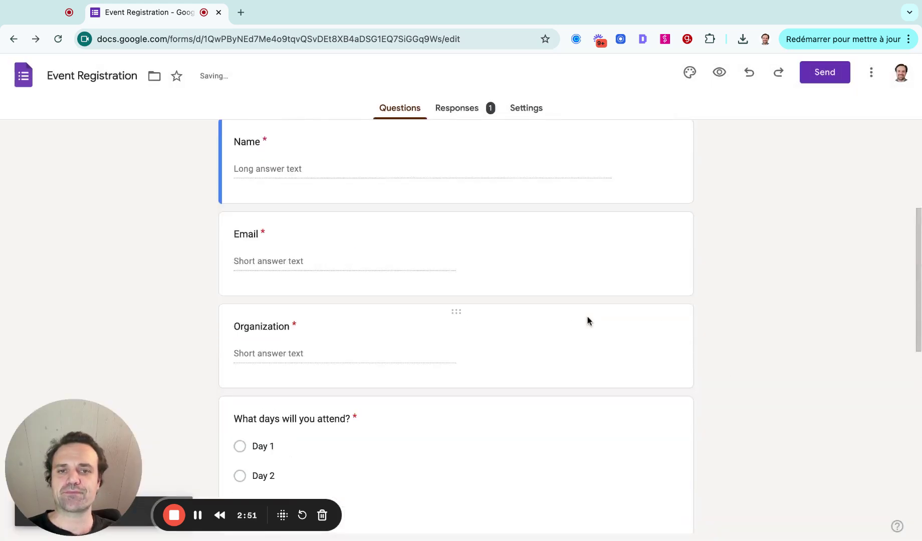
scroll(588, 321, "up", 5)
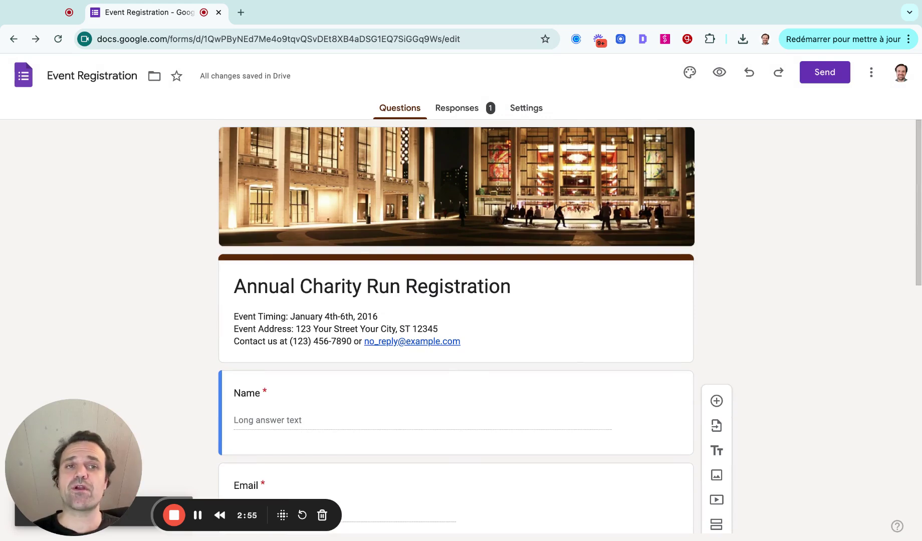
- Preview the form in a new tab, scroll through it and try the Name field, then return to the editor
left_click(719, 73)
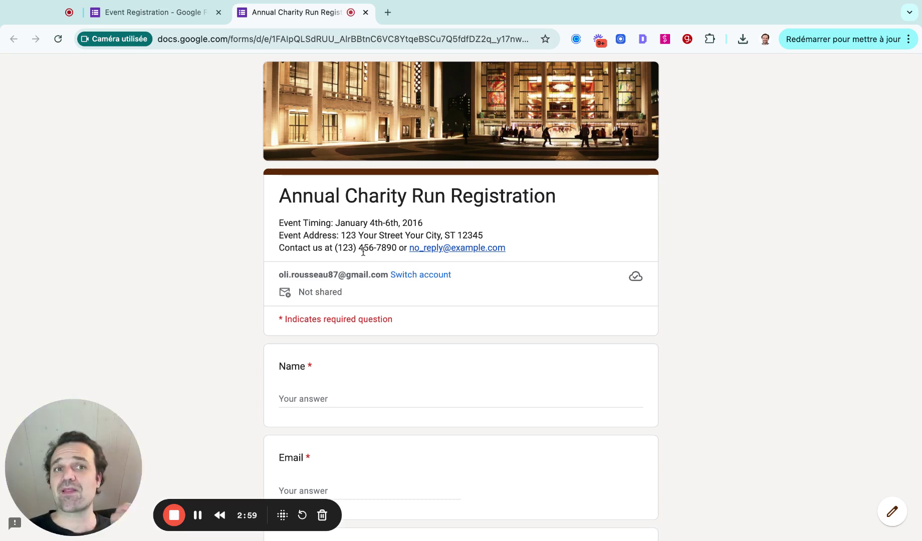
scroll(341, 275, "down", 3)
left_click(320, 293)
scroll(319, 326, "down", 7)
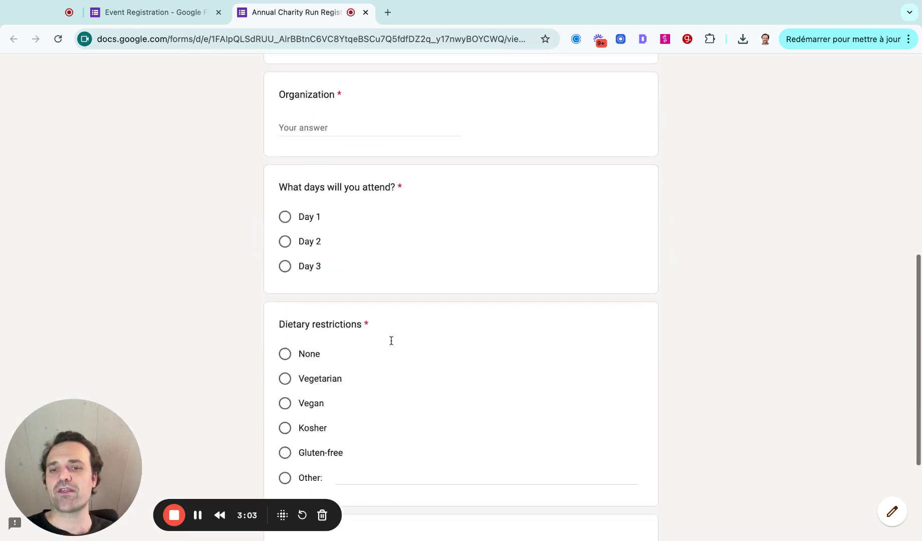
scroll(391, 341, "down", 4)
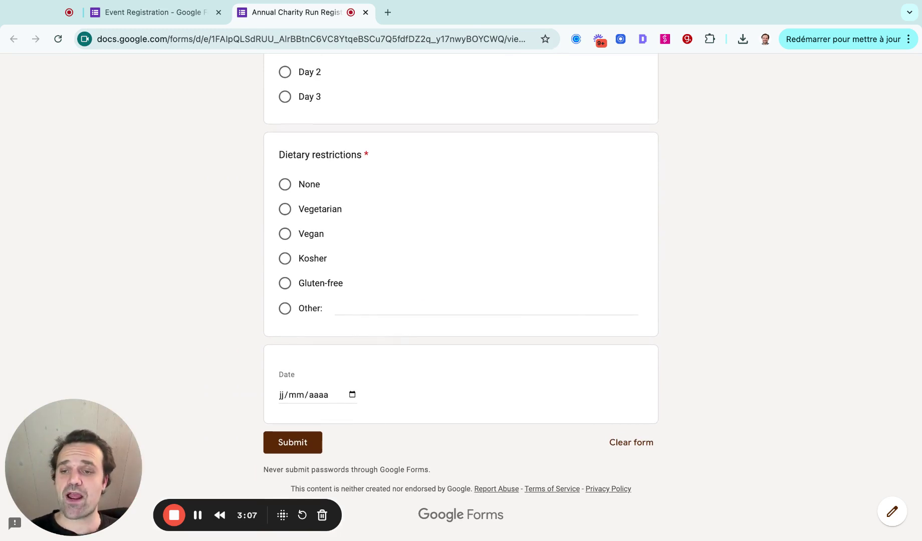
left_click(178, 13)
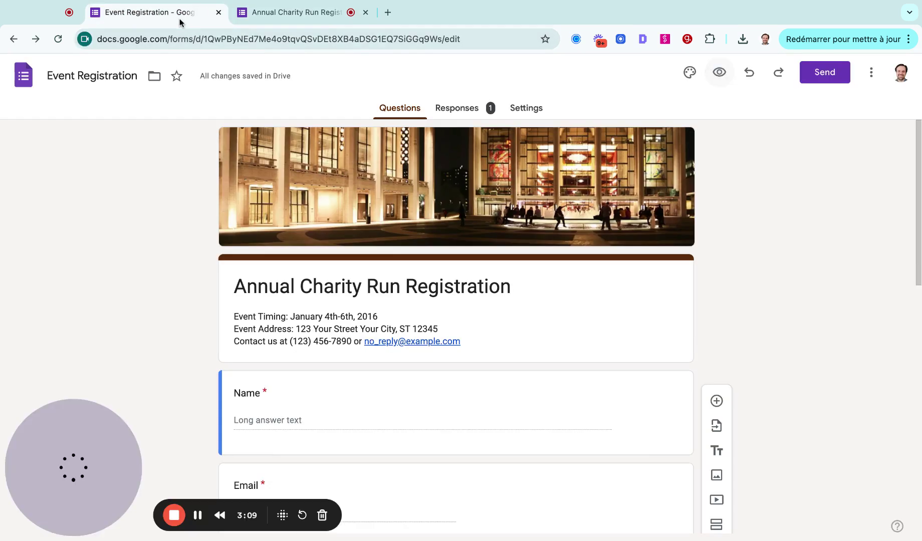
- Open Responses and scroll through the Summary of the single response
left_click(467, 109)
scroll(370, 210, "down", 5)
scroll(355, 224, "down", 6)
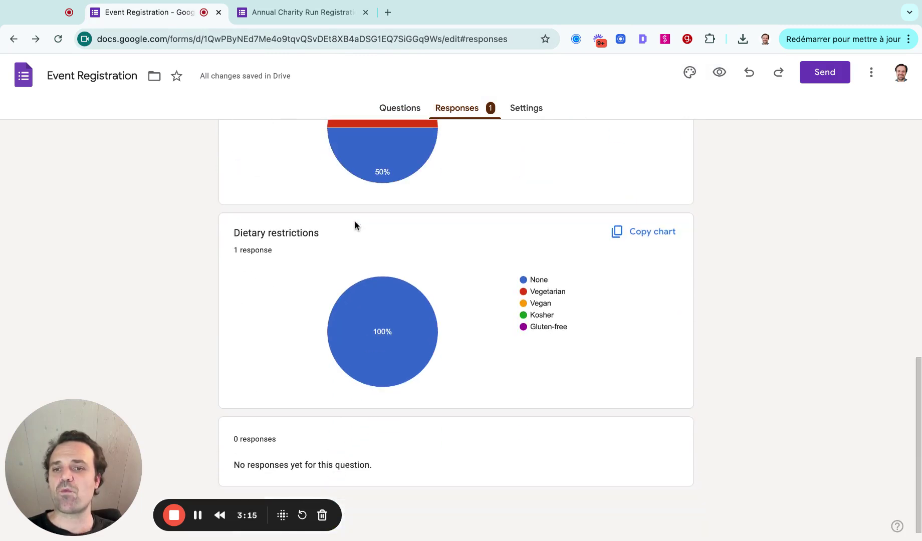
scroll(354, 227, "up", 5)
scroll(455, 325, "up", 6)
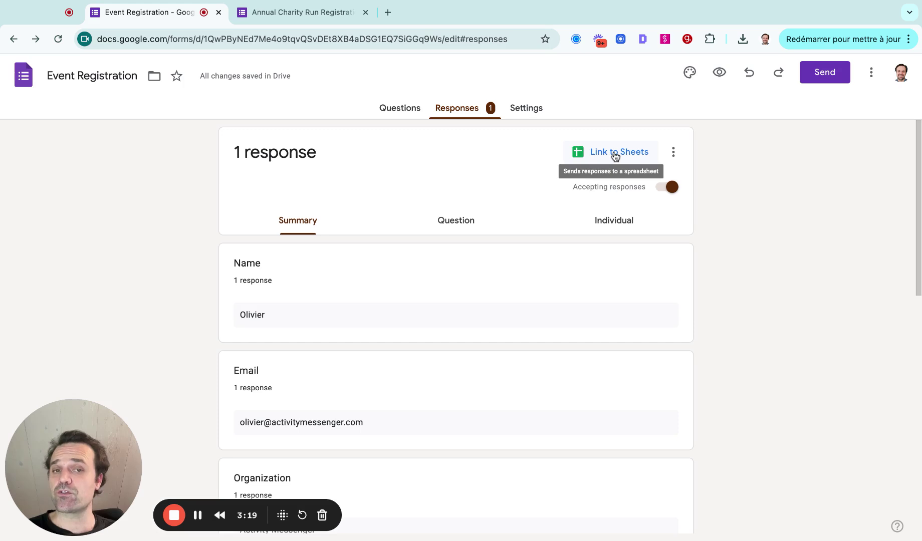
- Show the Organization question's answers in Question view, then review the Individual submission
left_click(449, 225)
left_click(357, 269)
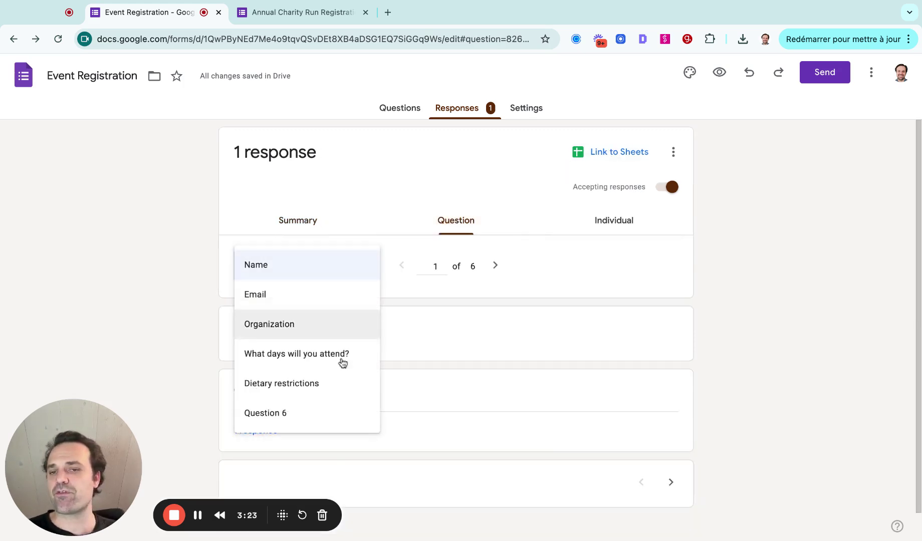
left_click(323, 328)
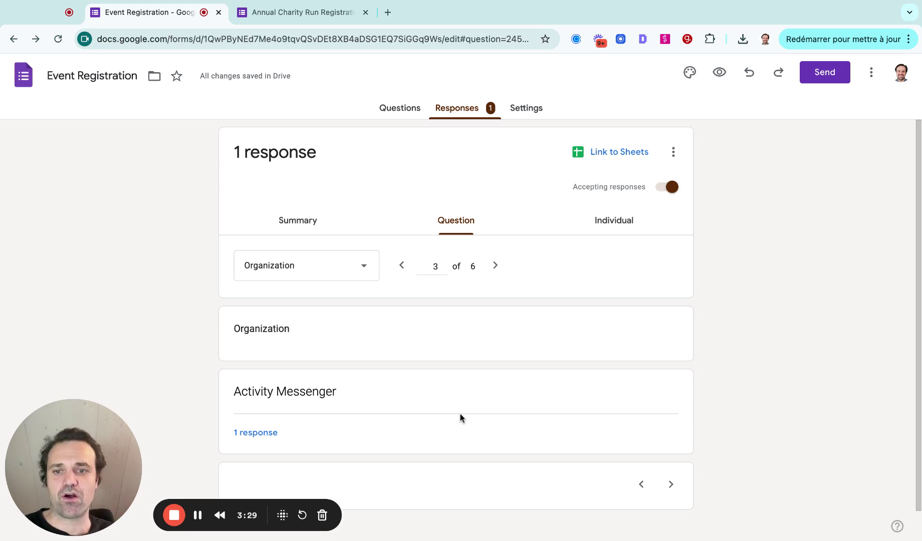
left_click(606, 229)
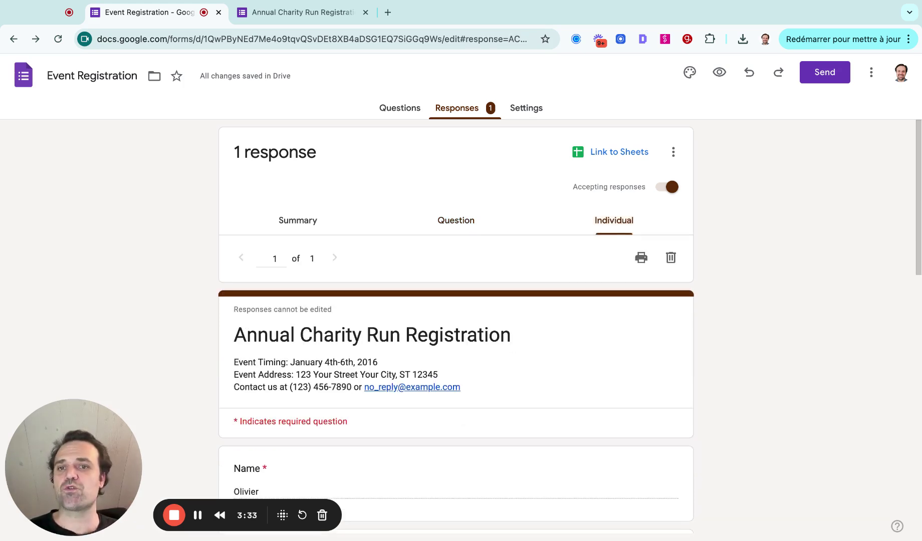
scroll(521, 228, "down", 2)
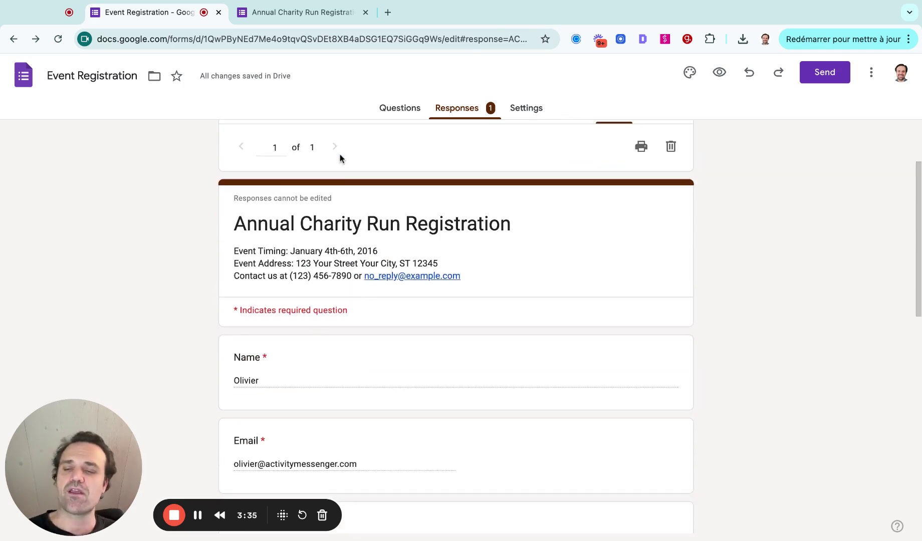
scroll(340, 158, "up", 2)
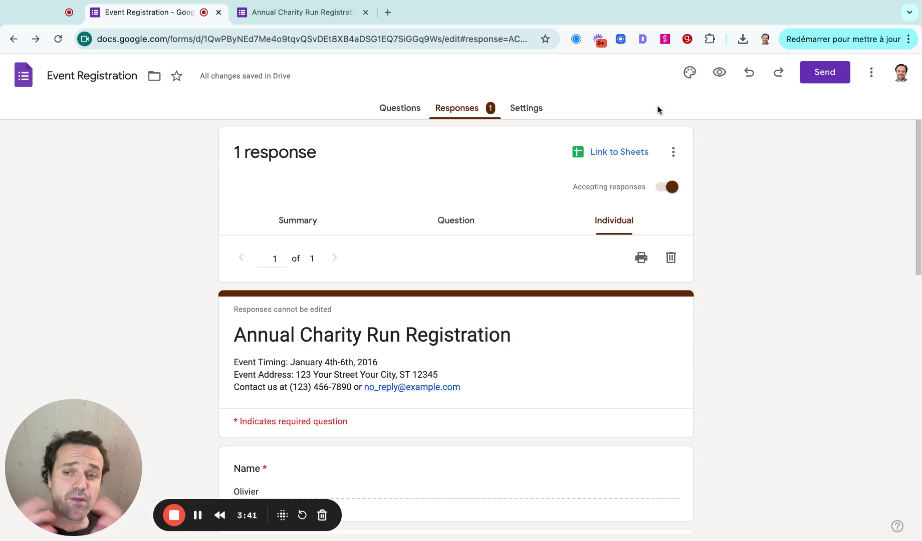
- Open the Theme panel, browse the Header font list without changing it, then return to Questions
left_click(690, 72)
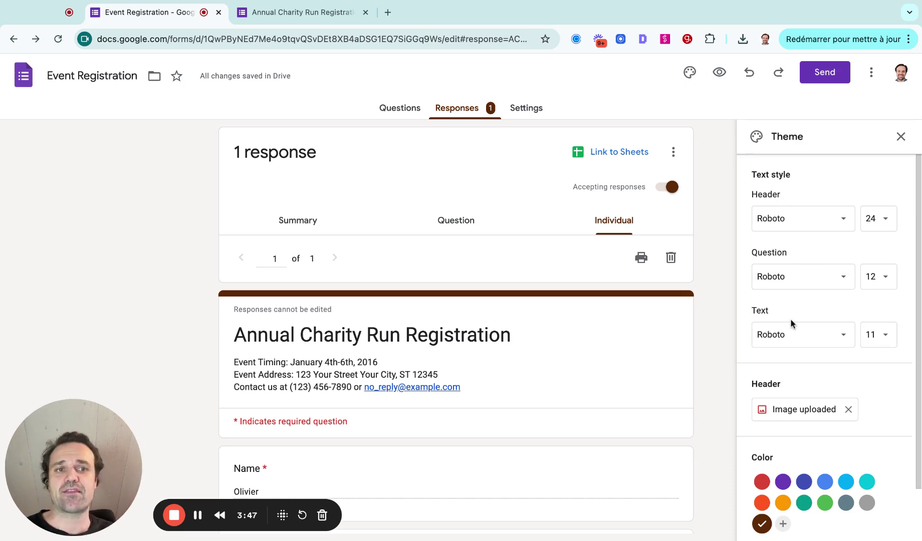
left_click(780, 221)
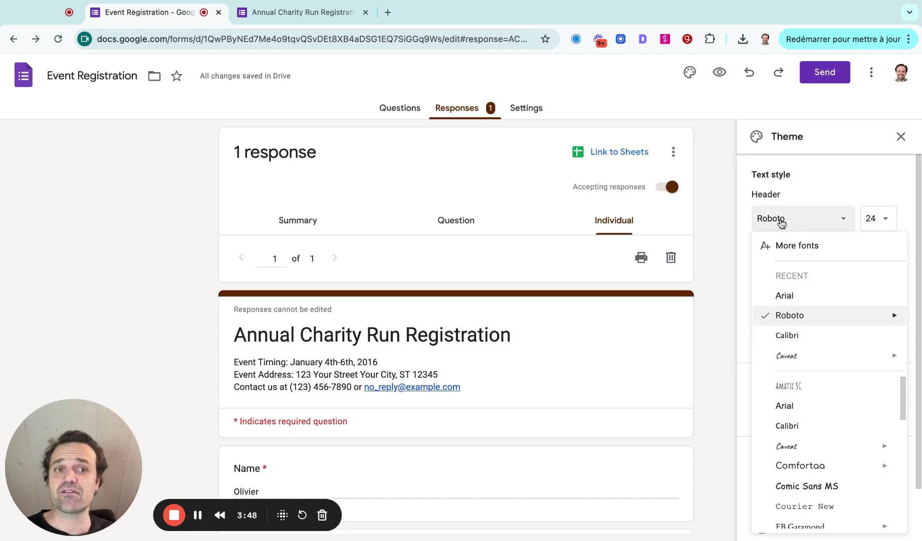
left_click(821, 160)
scroll(848, 201, "down", 2)
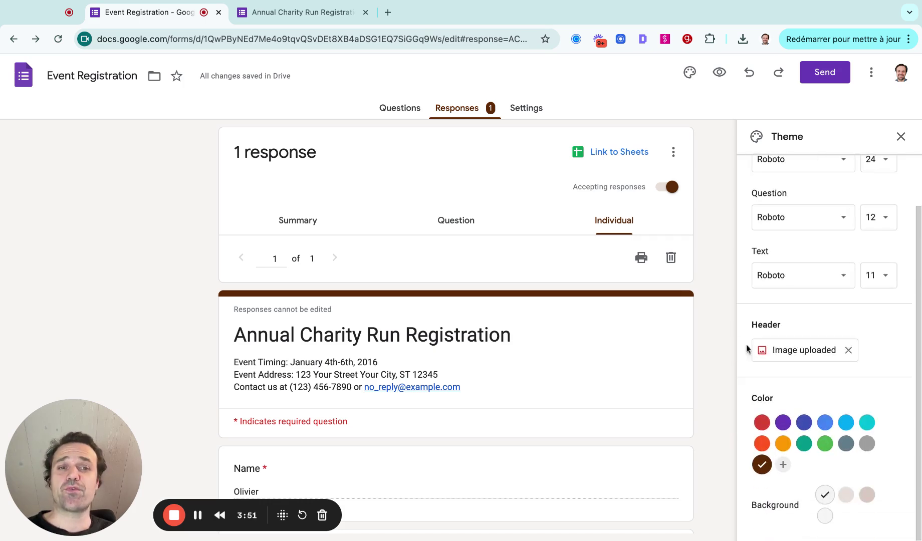
left_click(414, 115)
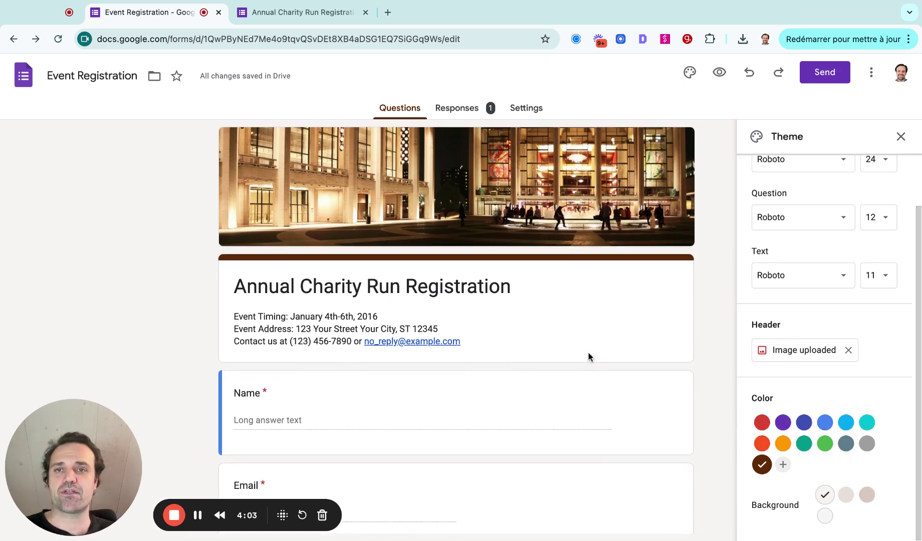
- In Settings, expand Form defaults and keep email collection at 'Do not collect'
left_click(541, 109)
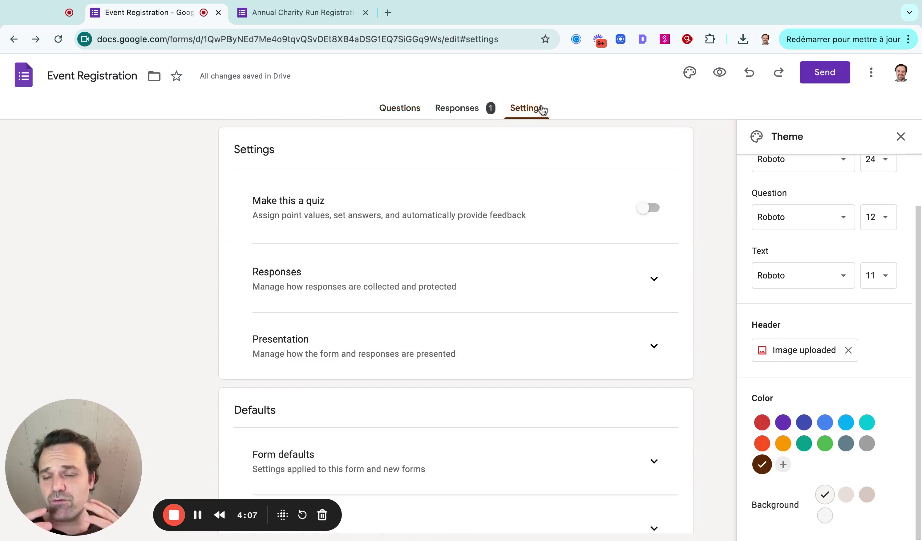
scroll(490, 261, "down", 2)
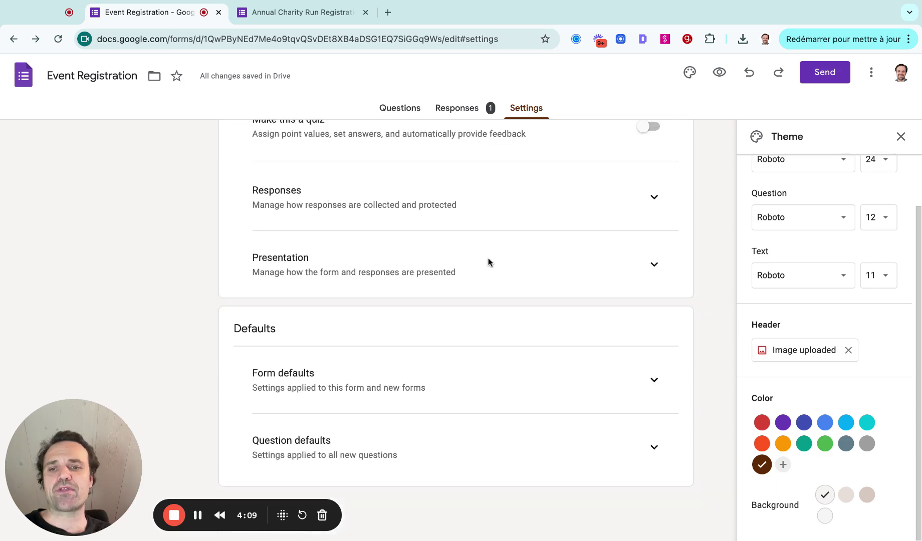
left_click(660, 388)
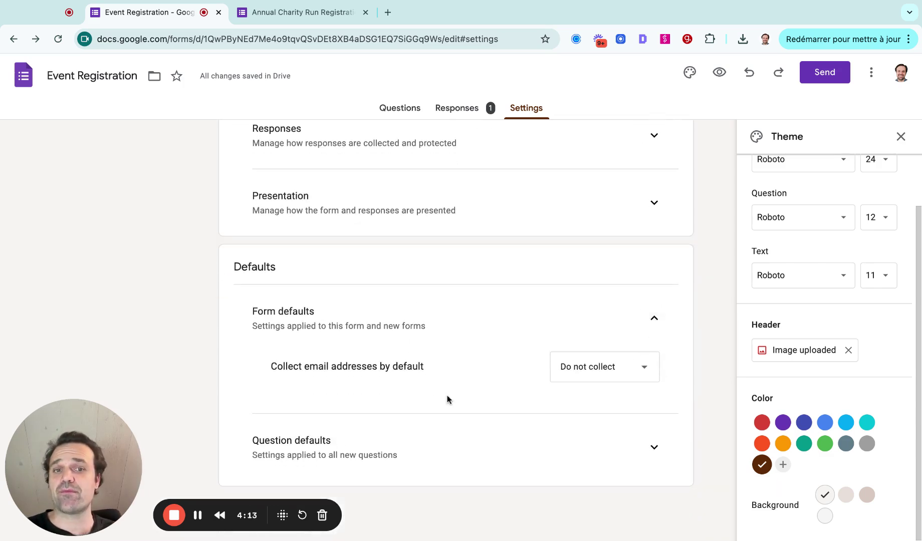
left_click(648, 374)
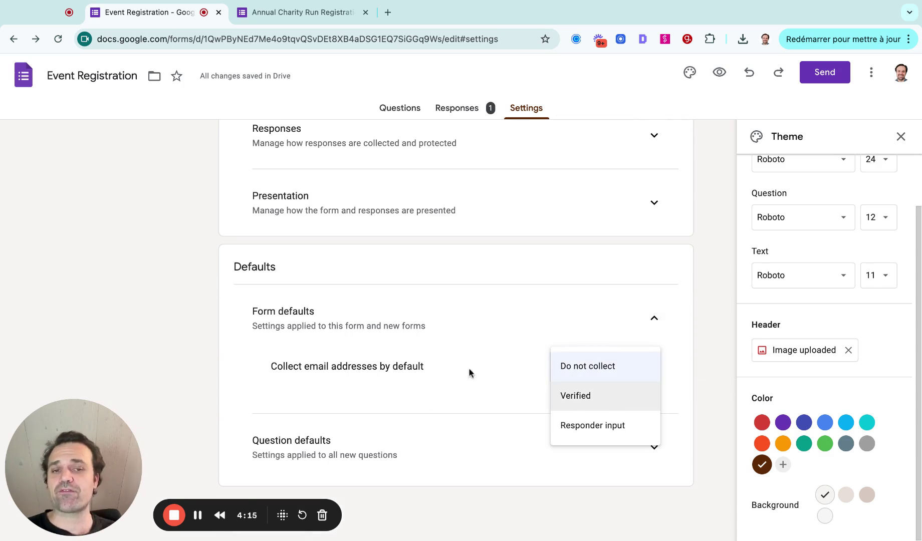
left_click(530, 382)
- Expand Question defaults and toggle required-by-default on, then back off
left_click(655, 450)
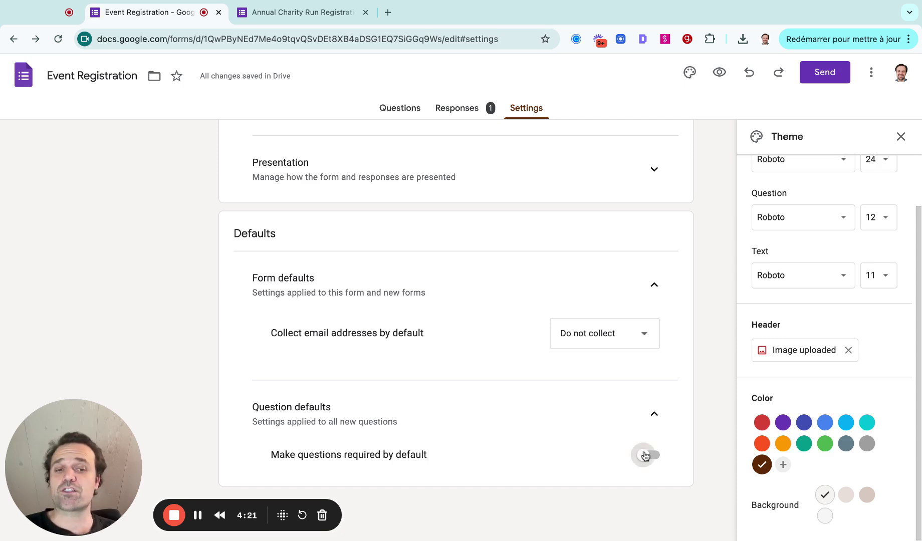
left_click(643, 453)
left_click(643, 453)
scroll(615, 384, "up", 4)
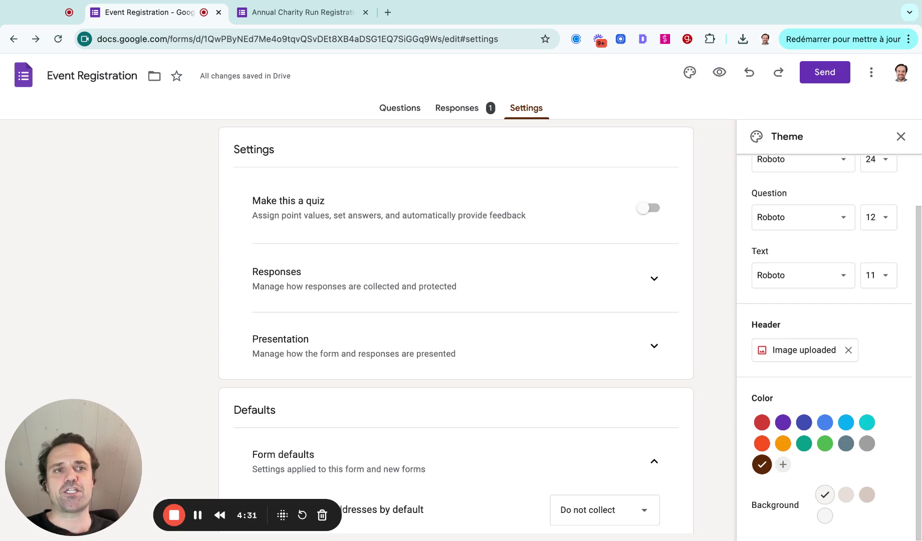
left_click(900, 137)
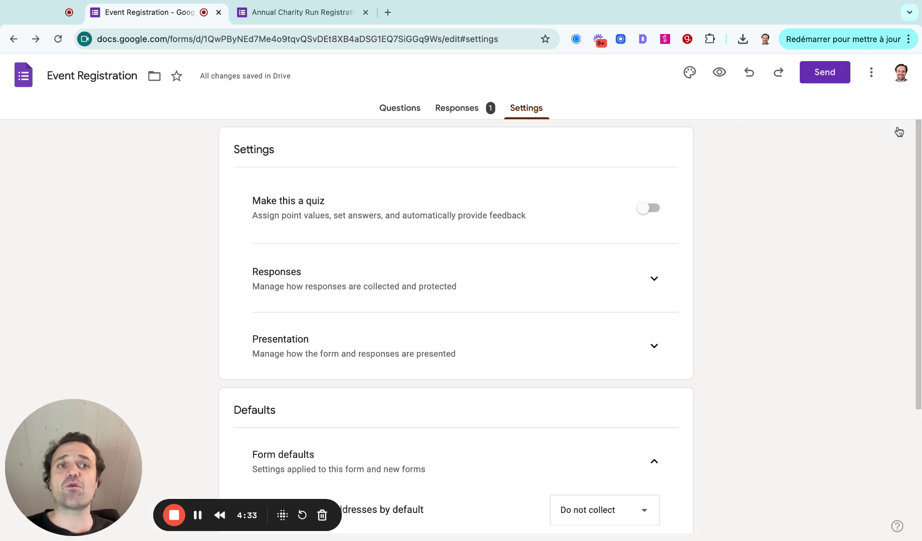
left_click(826, 74)
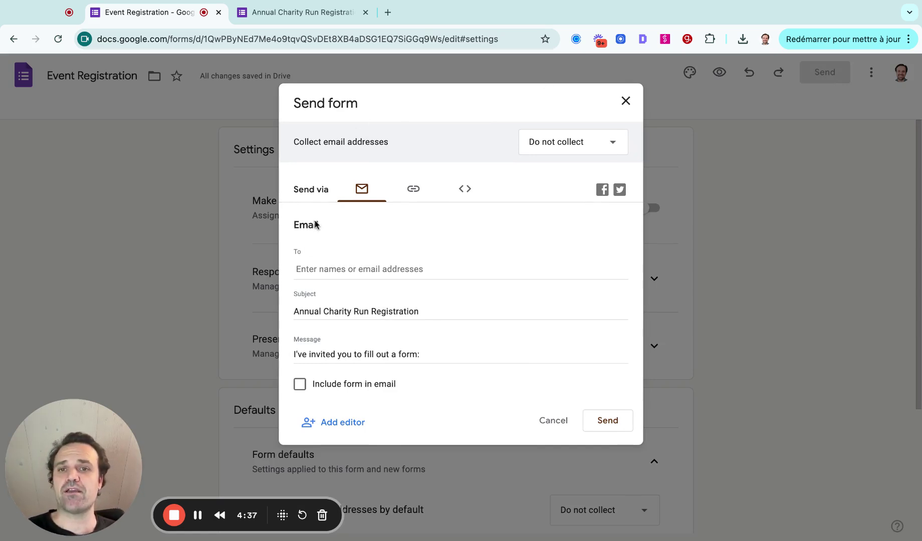
left_click(413, 189)
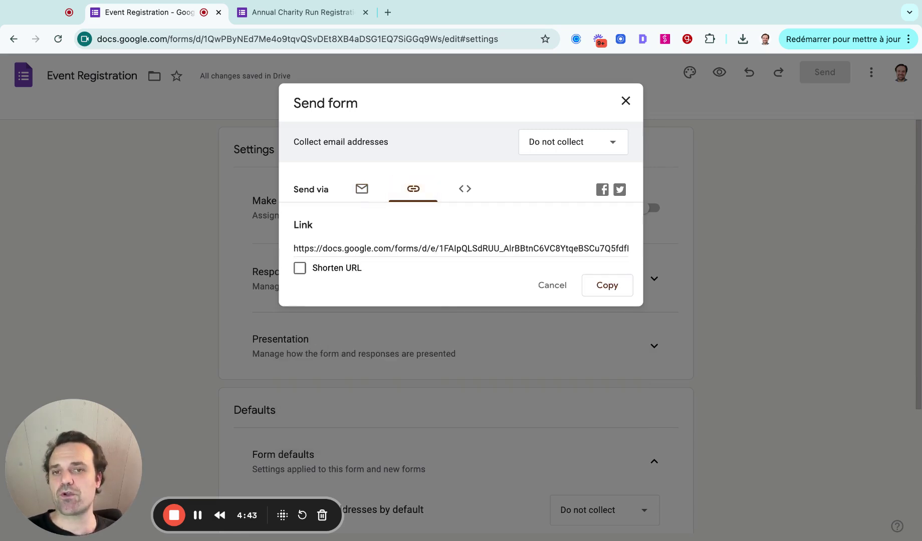
left_click(470, 199)
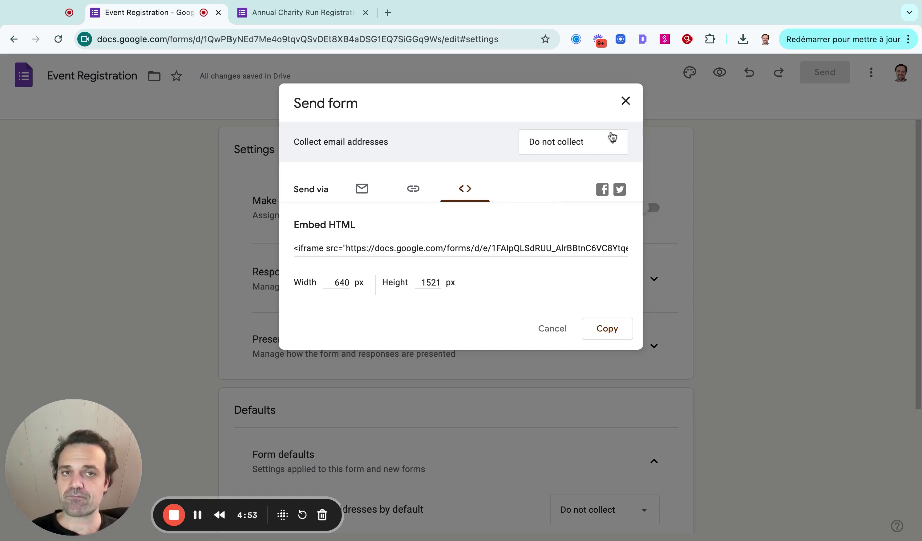
left_click(625, 101)
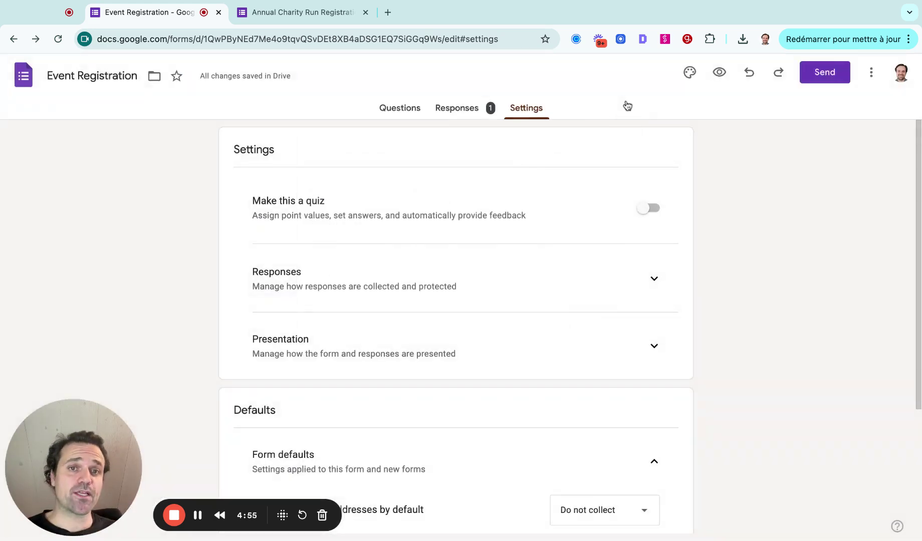